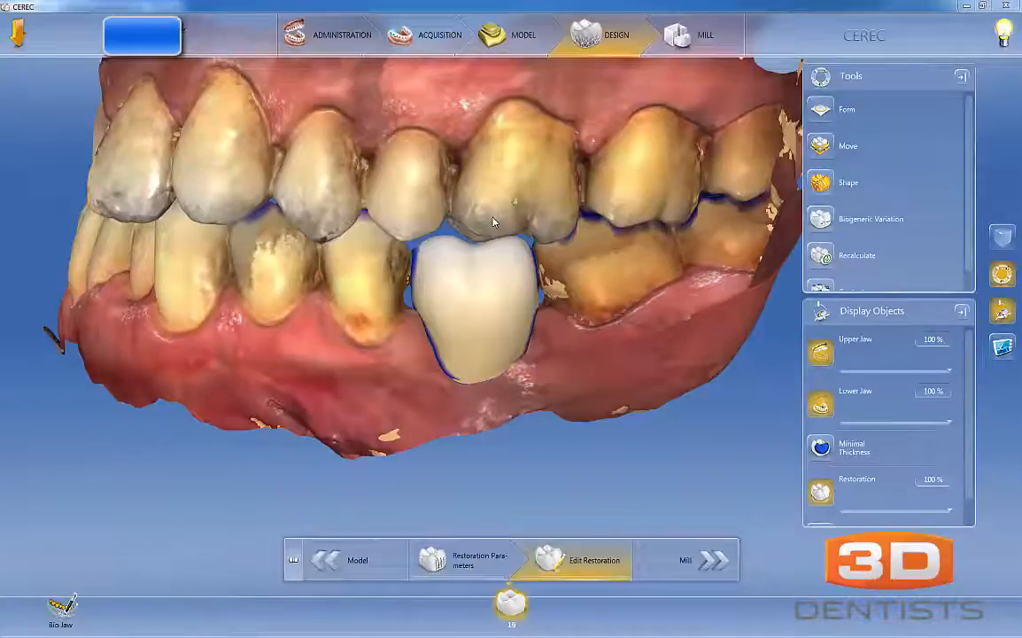
- Hide the upper jaw and examine the tooth 19 crown from the buccal and occlusal sides
middle_click_drag(435, 205, 757, 336)
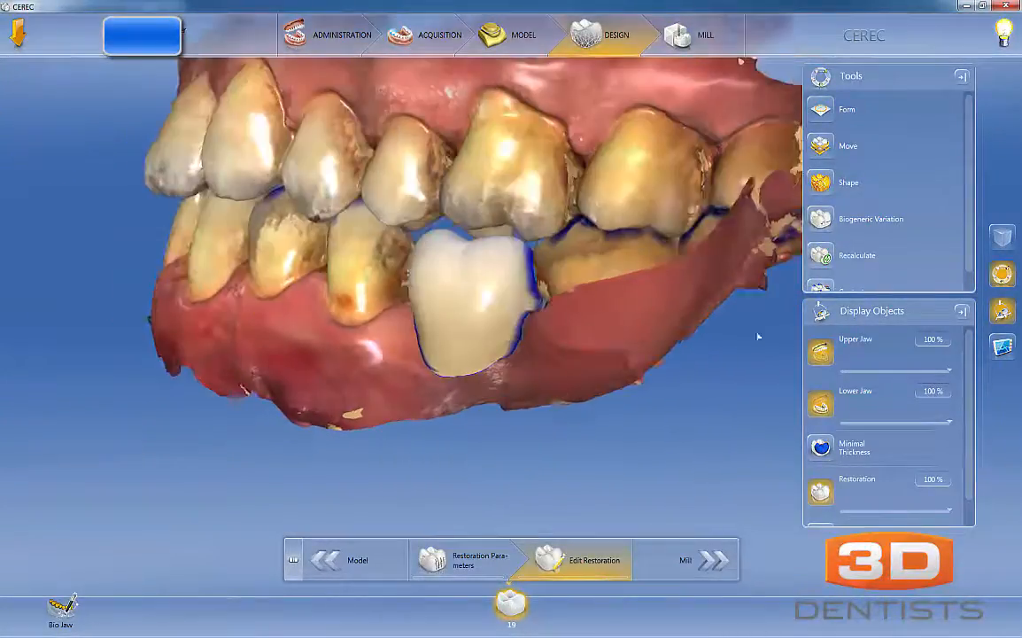
left_click(823, 355)
middle_click_drag(480, 270, 744, 336)
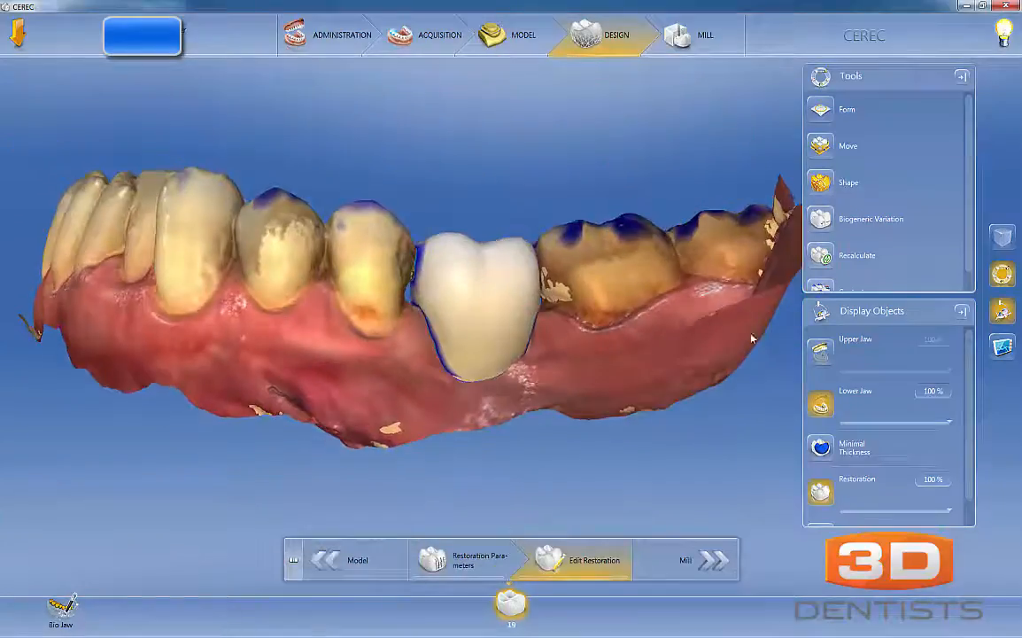
left_click(813, 351)
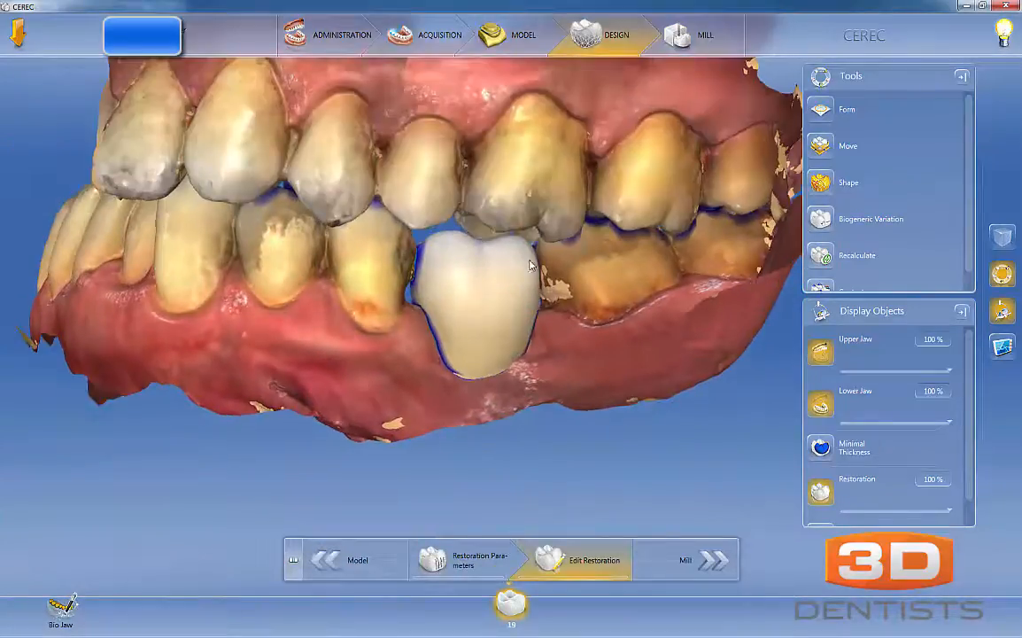
middle_click_drag(530, 265, 534, 263)
middle_click_drag(455, 286, 450, 341)
left_click(823, 356)
scroll(486, 337, "up", 4)
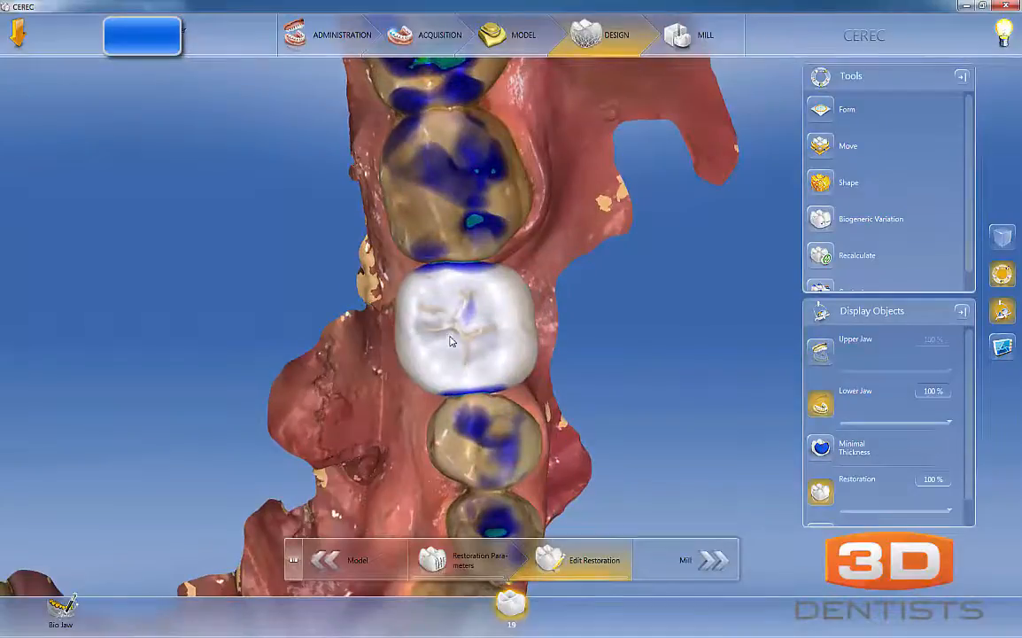
middle_click_drag(489, 272, 489, 272)
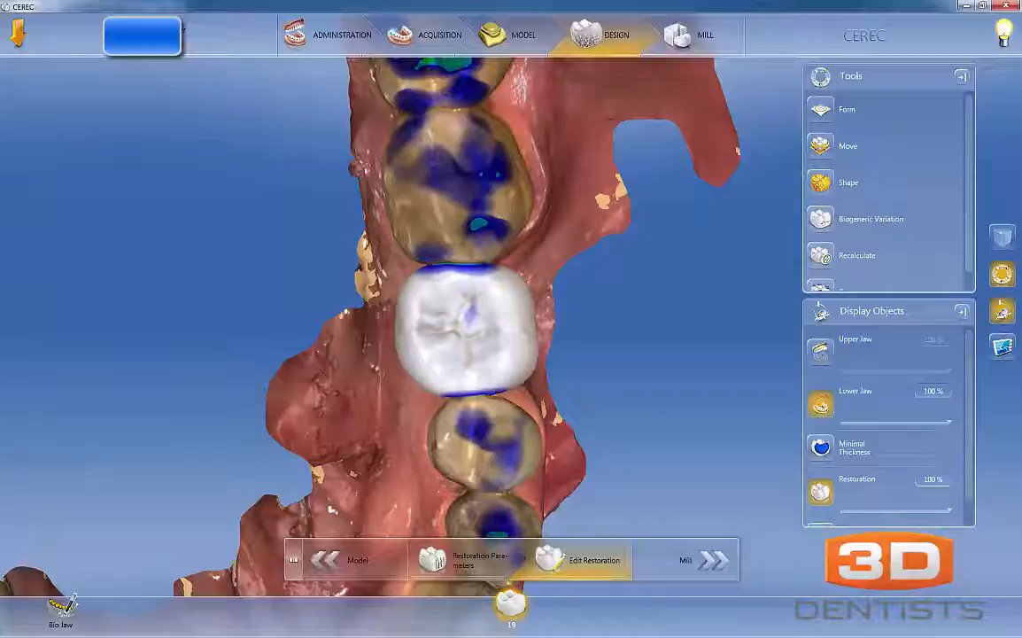
- Mark temporary alignment lines along the buccal and lingual sides of the crown and neighbouring teeth, and clear them
left_click_drag(390, 215, 391, 305)
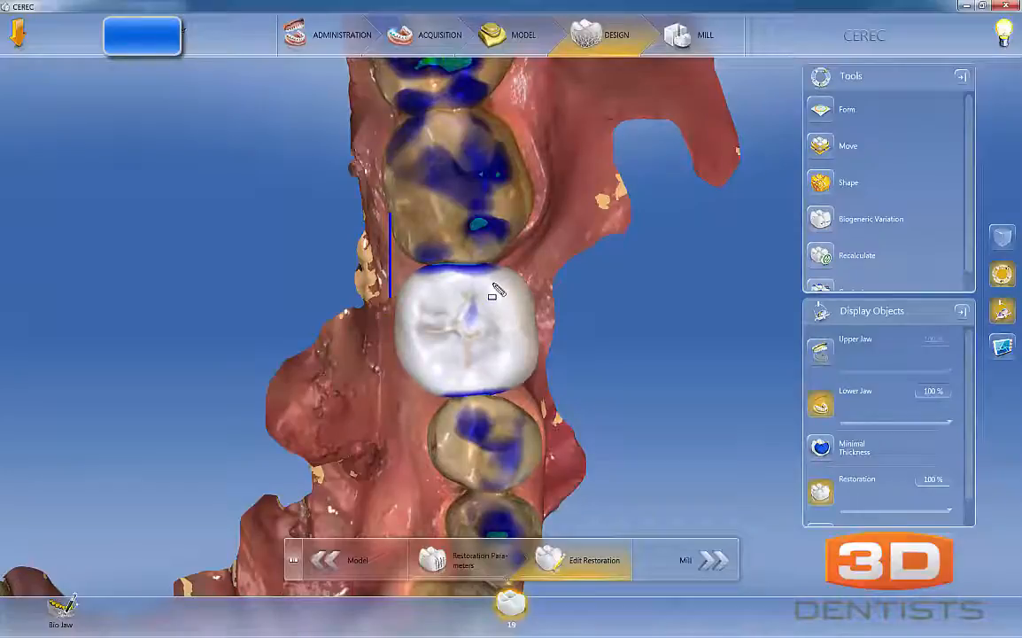
key("ctrl+z")
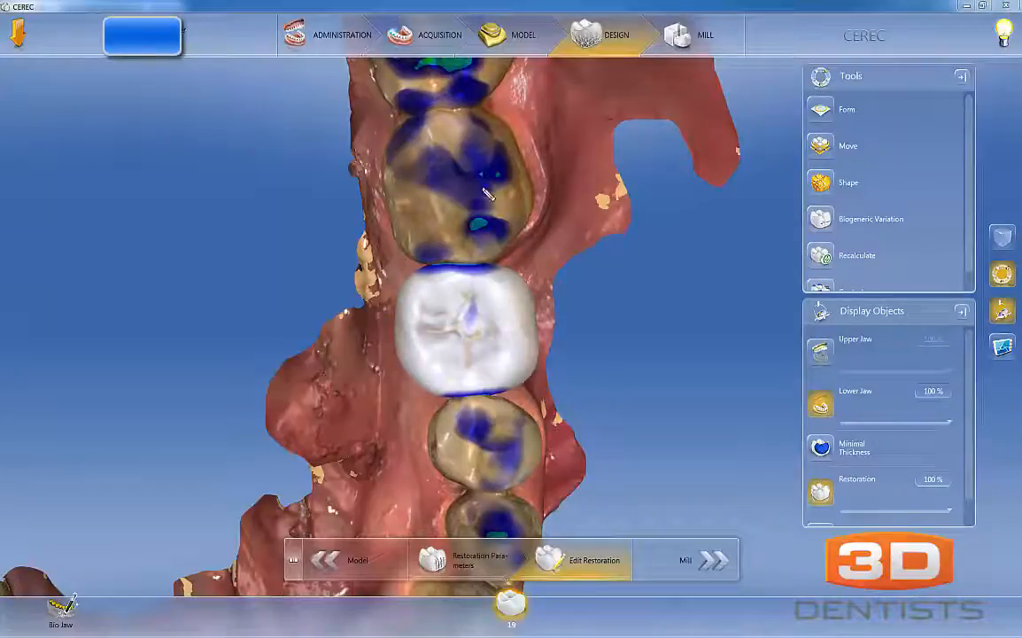
mouse_move(387, 167)
left_mouse_down()
mouse_move(406, 355)
mouse_move(437, 460)
left_mouse_up()
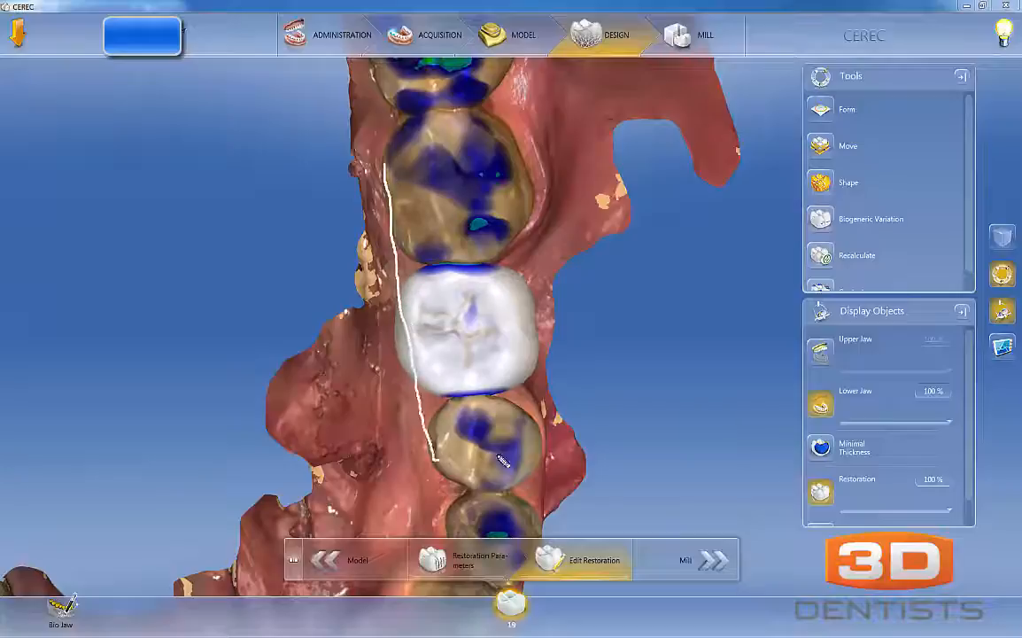
left_click_drag(544, 468, 518, 175)
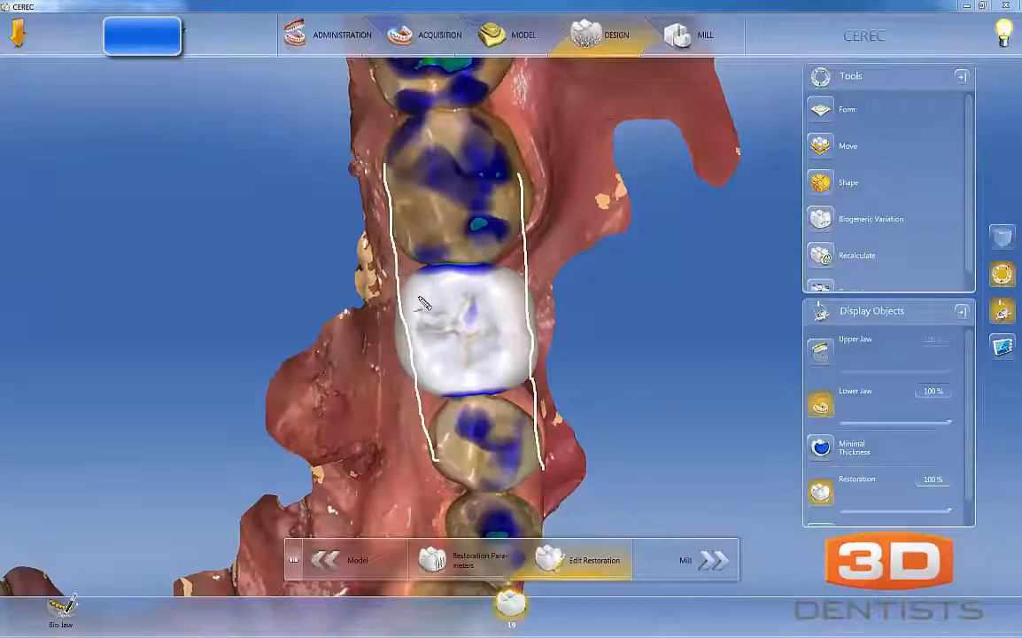
key("Escape")
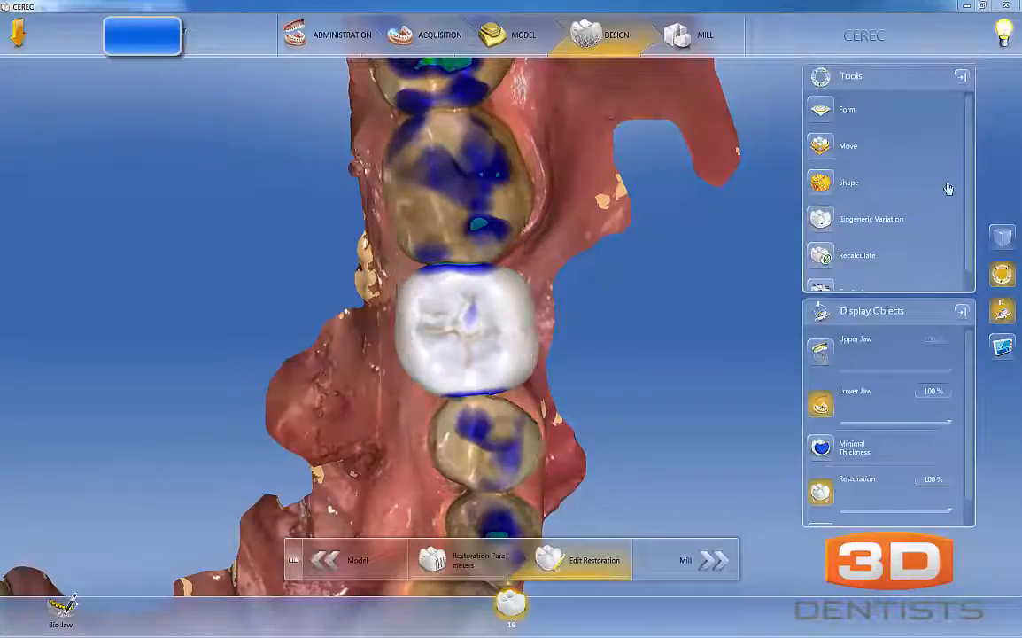
- Hide the restoration and examine the margin line on the edentulous ridge from the buccal side
left_click_drag(470, 368, 388, 357)
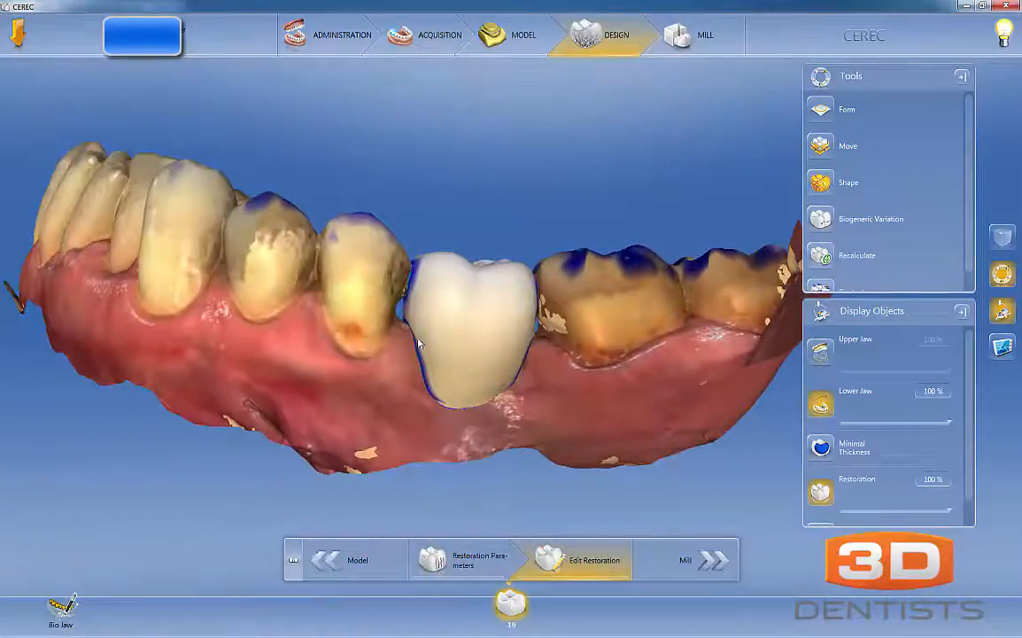
key("super")
key("super")
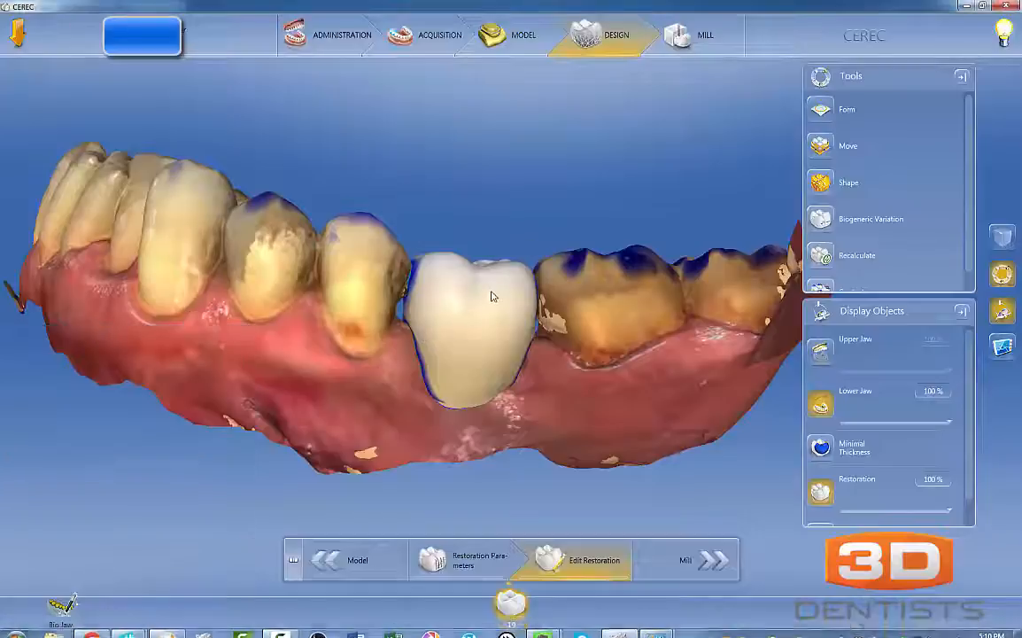
left_click_drag(570, 282, 471, 409)
scroll(435, 366, "up", 3)
scroll(435, 366, "down", 1)
scroll(452, 364, "down", 2)
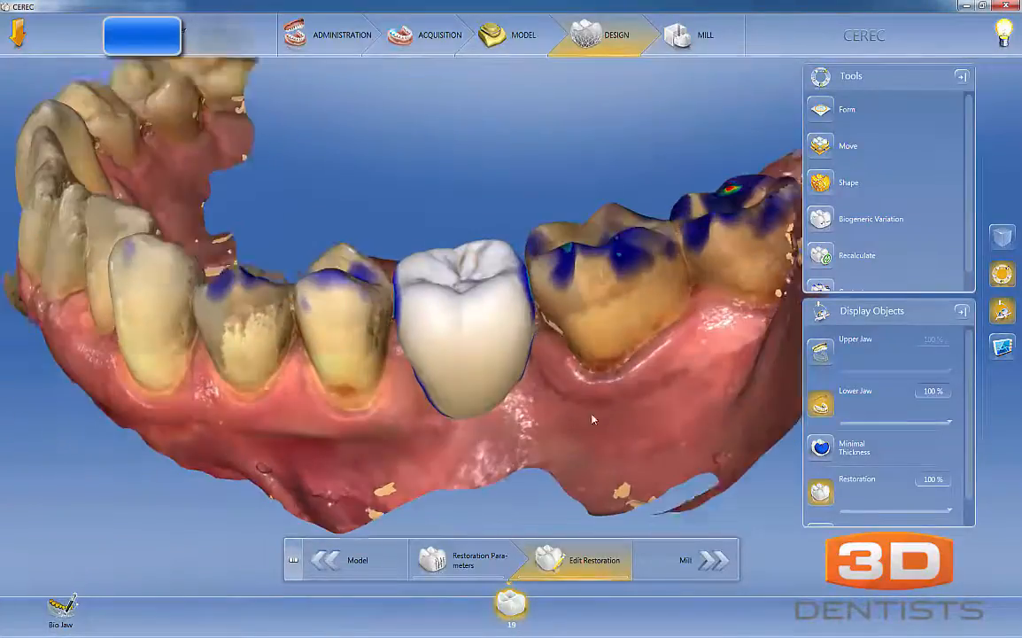
left_click(833, 489)
left_click_drag(467, 366, 475, 298)
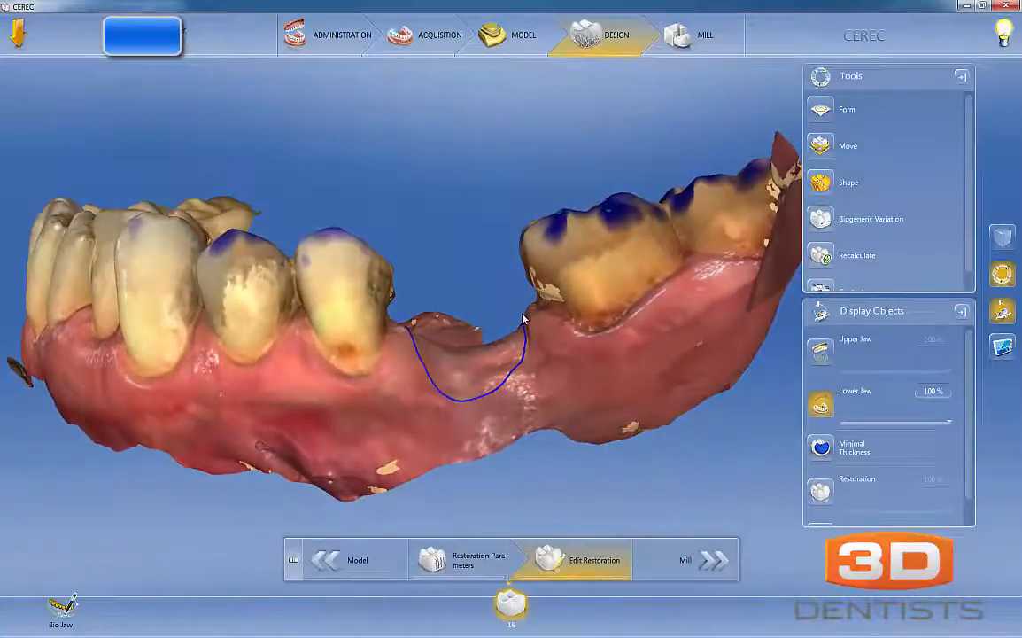
scroll(496, 301, "up", 5)
scroll(519, 301, "down", 3)
left_click_drag(378, 394, 583, 330)
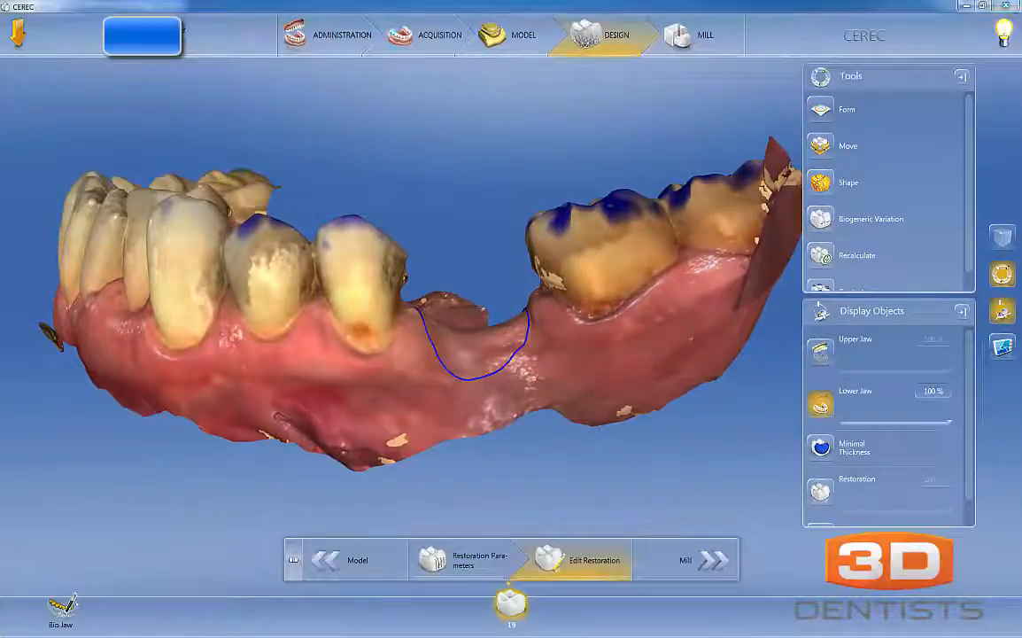
- Trace temporary marks along the buccal gum line and across the tooth 19 margin area, and clear them
left_click_drag(236, 317, 260, 342)
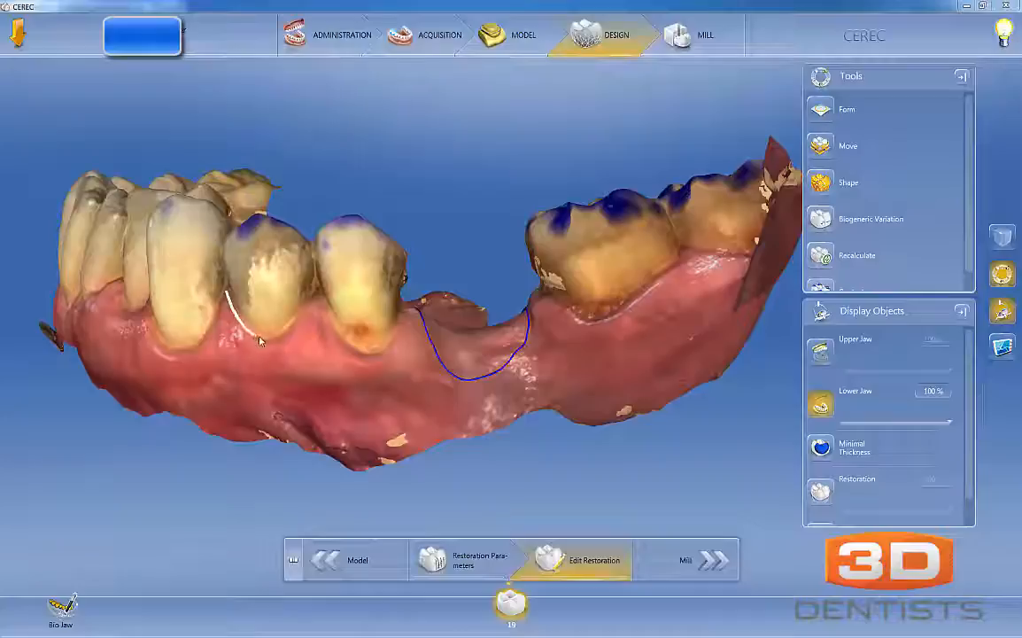
left_click_drag(314, 303, 323, 311)
left_click_drag(369, 359, 392, 348)
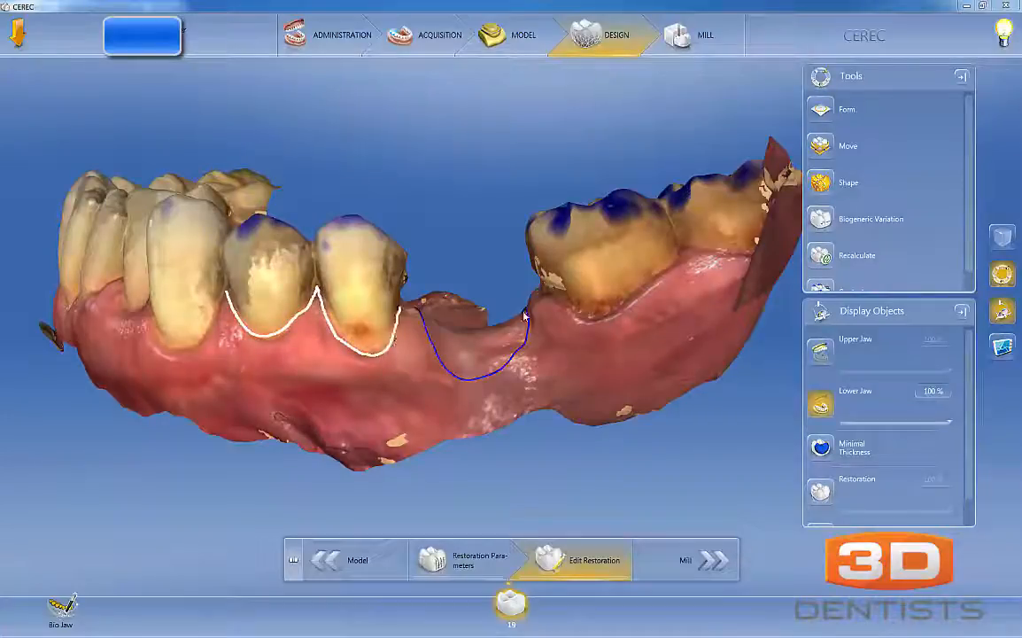
mouse_move(553, 299)
left_mouse_down()
mouse_move(531, 282)
mouse_move(588, 266)
mouse_move(620, 229)
mouse_move(738, 262)
left_mouse_up()
mouse_move(374, 357)
left_mouse_down()
mouse_move(563, 328)
mouse_move(603, 312)
mouse_move(534, 334)
mouse_move(400, 353)
mouse_move(478, 378)
mouse_move(521, 349)
left_mouse_up()
mouse_move(434, 354)
left_mouse_down()
mouse_move(536, 363)
mouse_move(452, 376)
left_mouse_up()
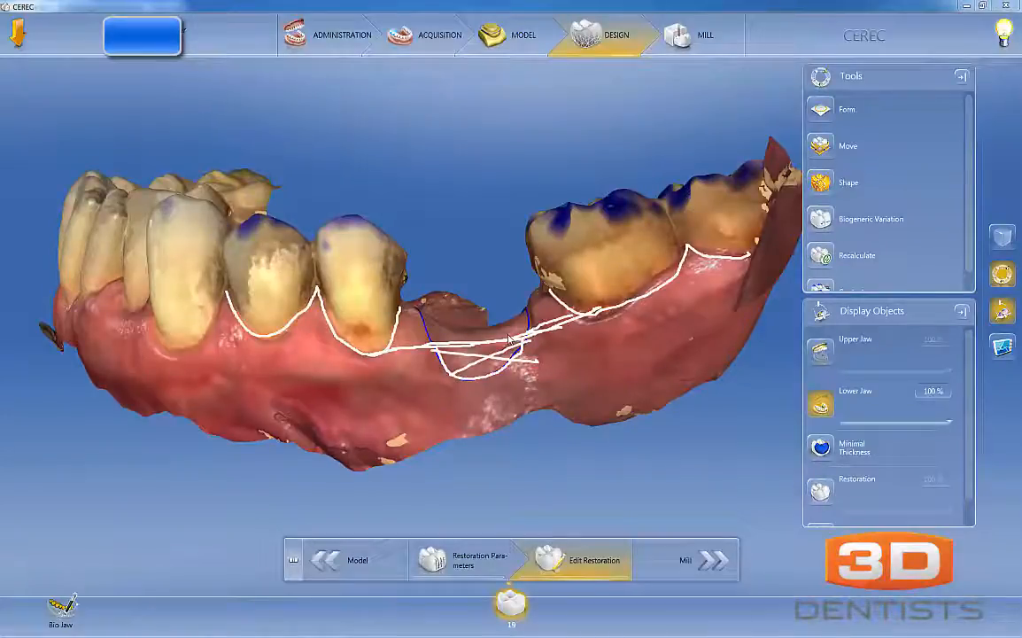
key("Escape")
- Trace temporary marks along the lingual gum line and across the tooth 19 margin area, and clear them
mouse_move(524, 382)
left_mouse_down()
mouse_move(320, 419)
mouse_move(622, 309)
mouse_move(507, 361)
mouse_move(504, 330)
mouse_move(506, 340)
left_mouse_up()
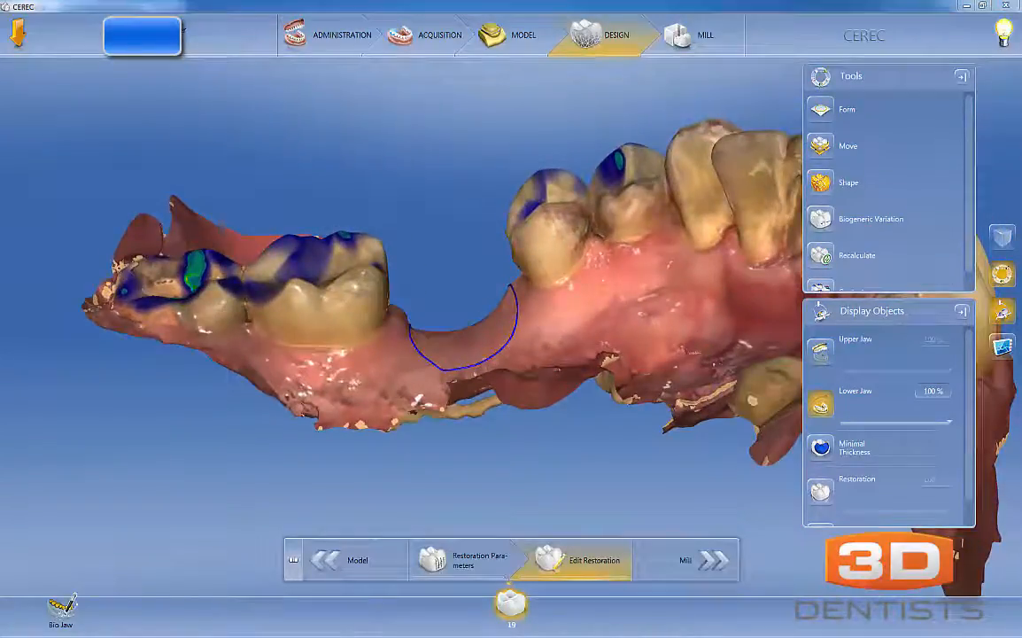
mouse_move(244, 317)
left_mouse_down()
mouse_move(336, 344)
mouse_move(378, 326)
left_mouse_up()
mouse_move(559, 285)
left_mouse_down()
mouse_move(582, 241)
mouse_move(622, 247)
left_mouse_up()
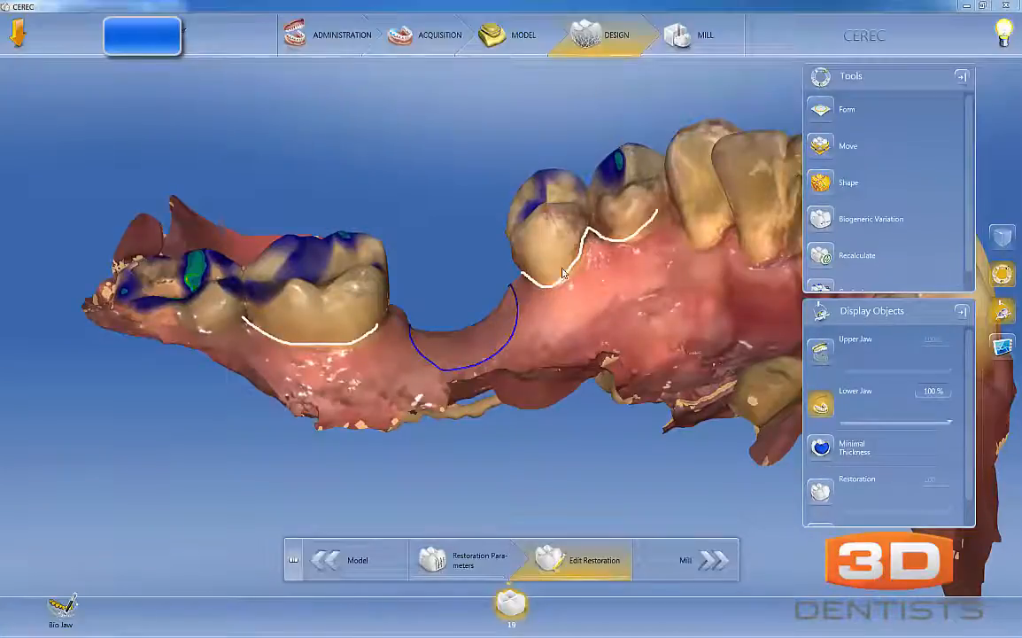
mouse_move(537, 298)
left_mouse_down()
mouse_move(417, 344)
mouse_move(337, 352)
mouse_move(527, 308)
mouse_move(506, 328)
left_mouse_up()
mouse_move(423, 356)
left_mouse_down()
mouse_move(443, 319)
mouse_move(403, 347)
mouse_move(533, 345)
left_mouse_up()
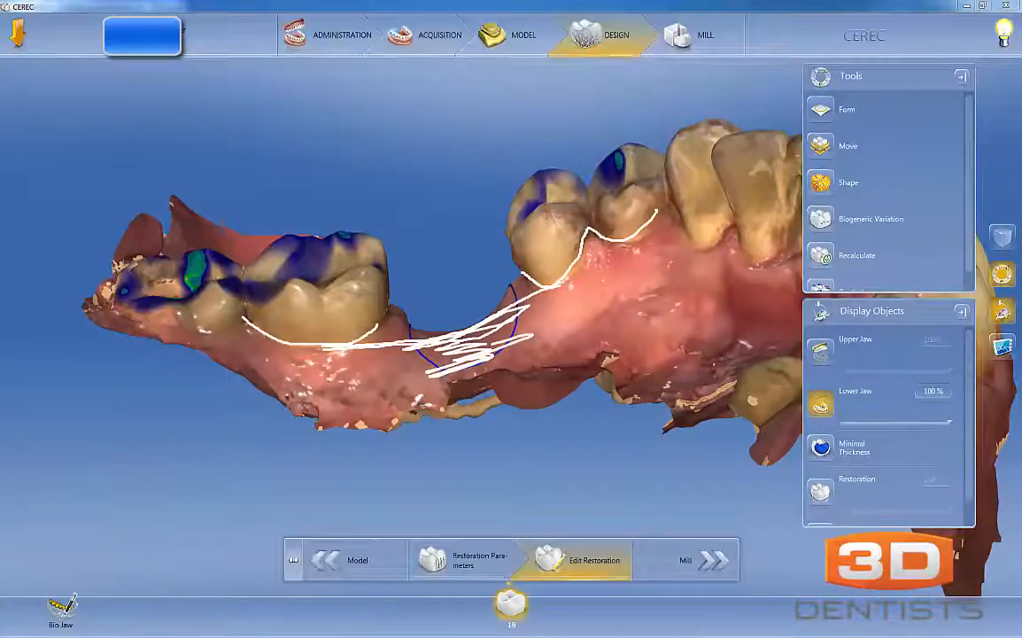
key("Escape")
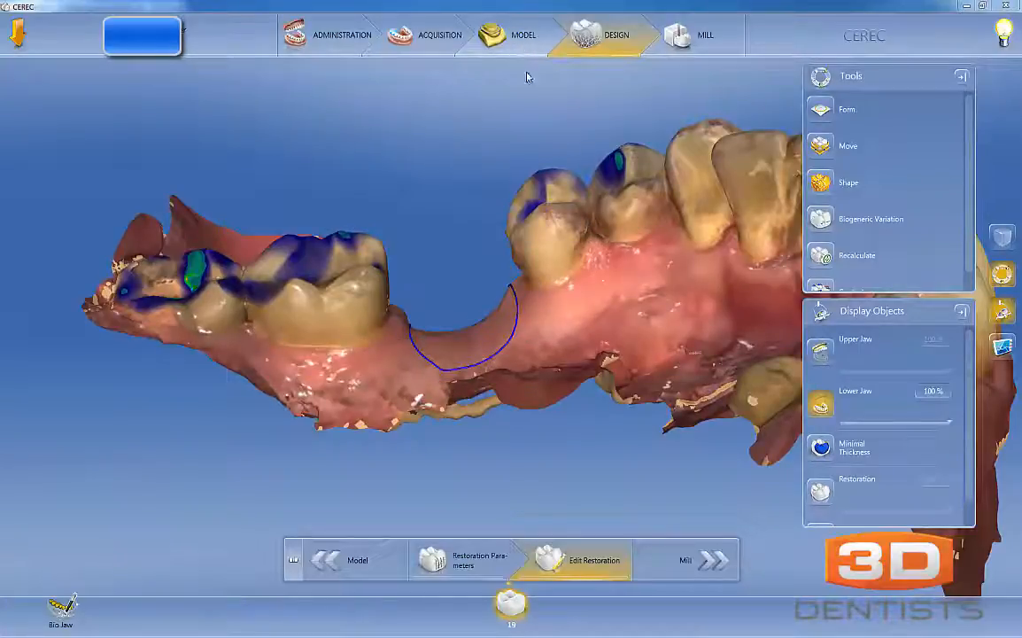
- Return to the Model phase and redraw the lingual part of the tooth 19 margin closer to the ridge crest
left_click_drag(969, 205, 969, 229)
left_click(511, 45)
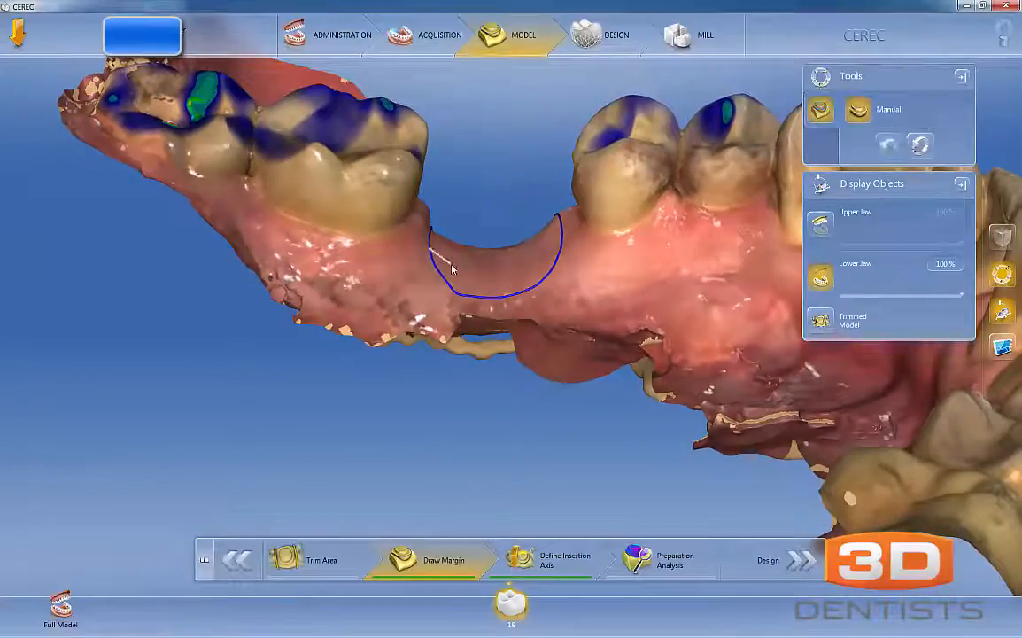
left_click(550, 258)
double_click(565, 233)
- Redraw the buccal part of the tooth 19 margin higher on the ridge, level with the neighbouring gum line
left_click_drag(562, 277, 467, 305)
mouse_move(487, 243)
left_mouse_down()
mouse_move(525, 230)
mouse_move(490, 261)
left_mouse_up()
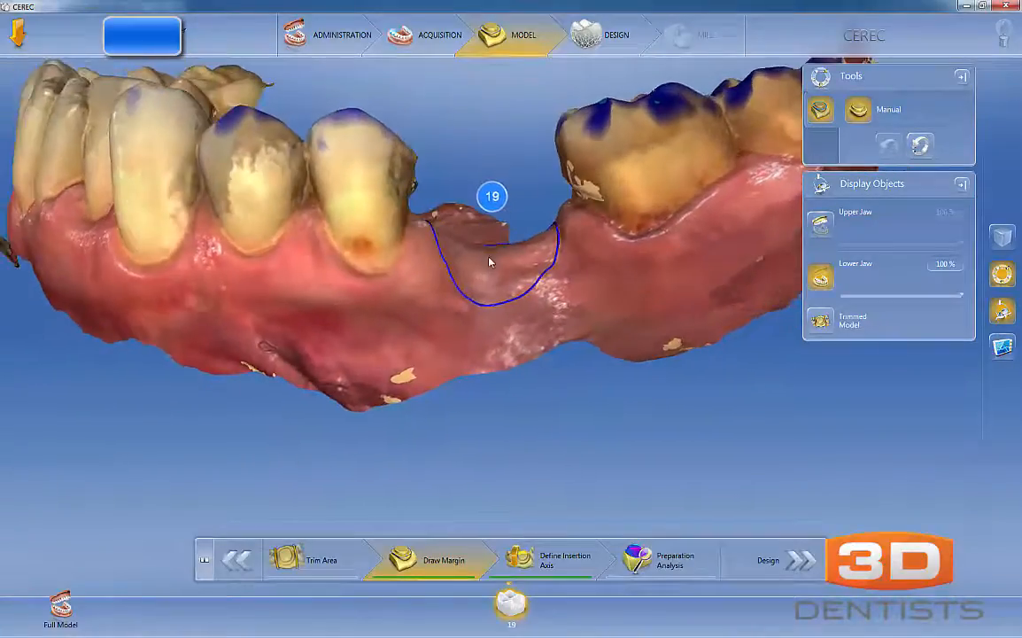
left_click(444, 264)
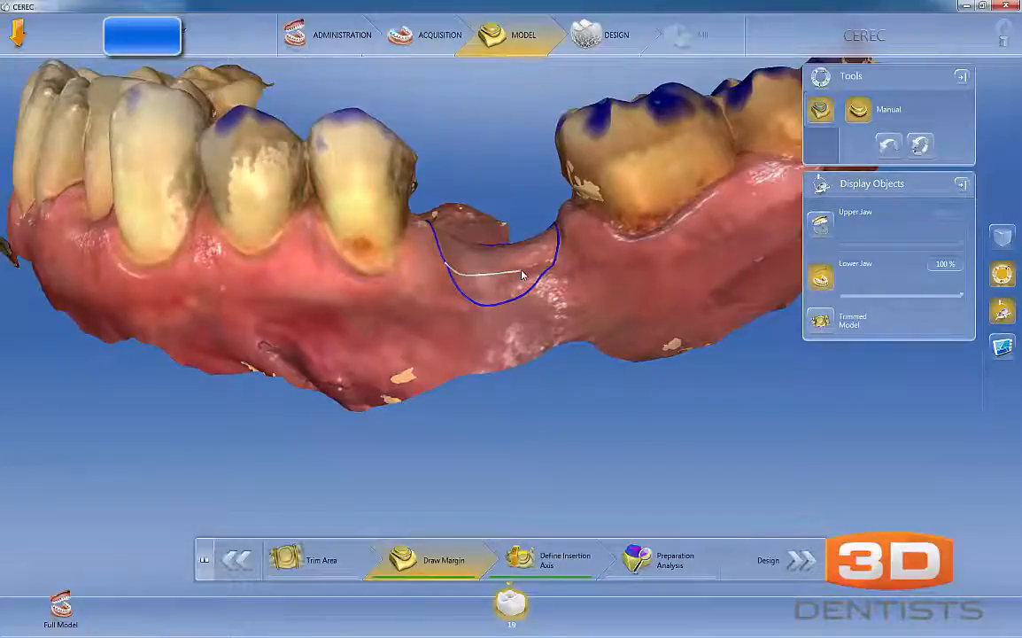
double_click(558, 251)
left_click_drag(539, 299, 502, 235)
left_click_drag(504, 303, 561, 474)
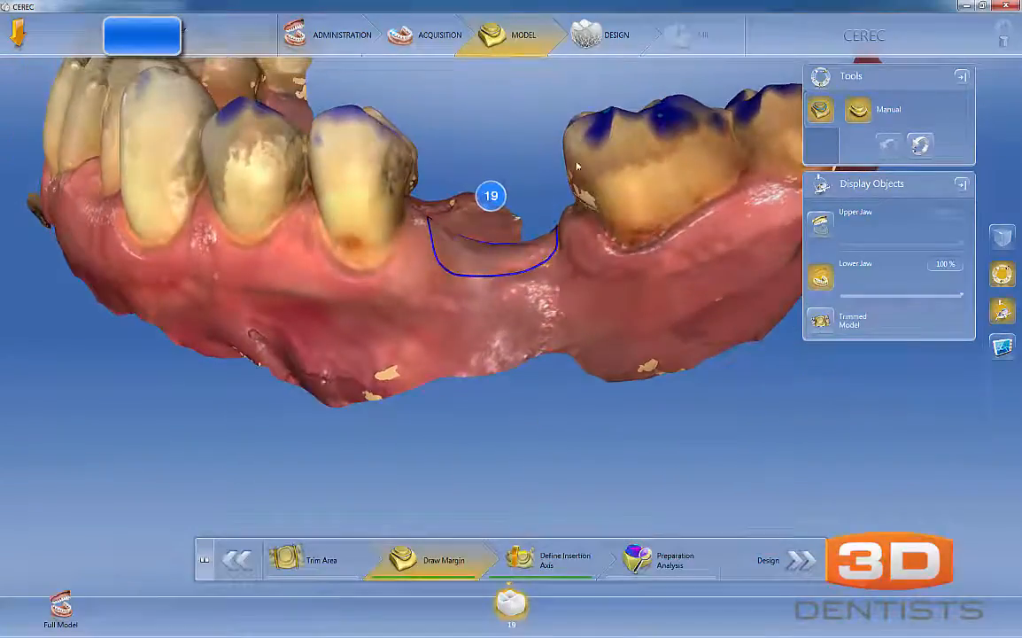
- Go back to the Design phase to calculate a new crown proposal and view its buccal contour against the adjacent teeth
left_click(590, 44)
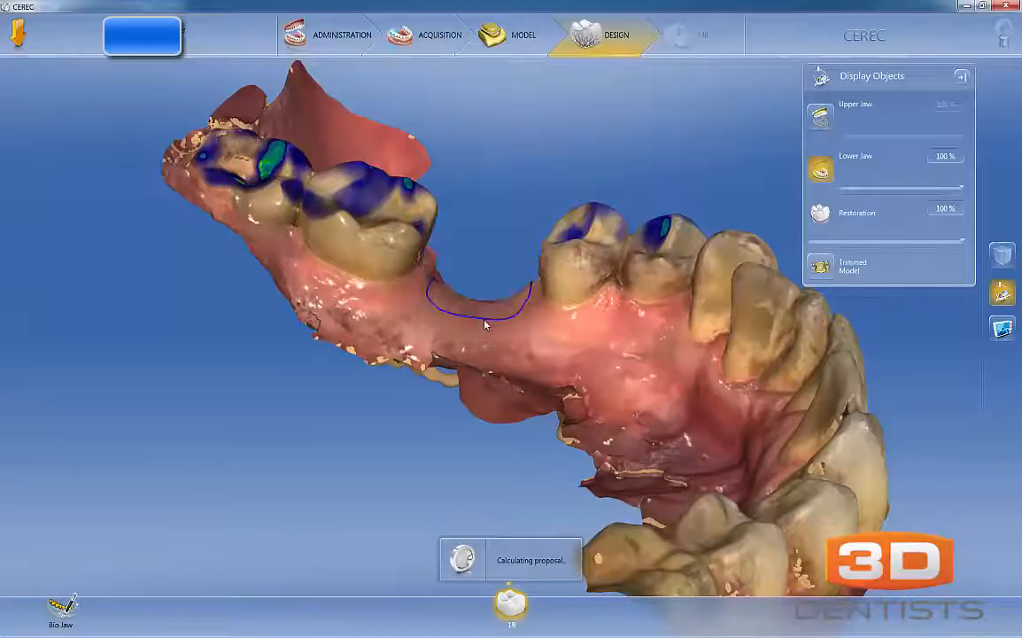
left_click_drag(700, 326, 620, 281)
scroll(520, 342, "up", 3)
left_click_drag(745, 207, 615, 224)
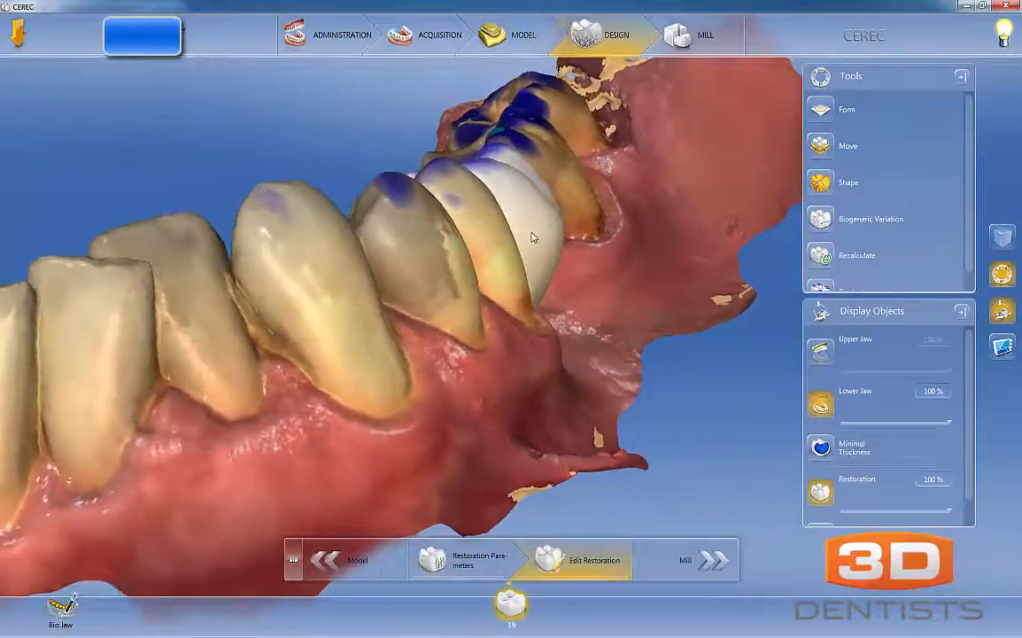
- Smooth the crown's outer surfaces near the gingival margin using the Form tool's Smooth option with a size of 3.33 mm
right_click(533, 237)
left_click(607, 219)
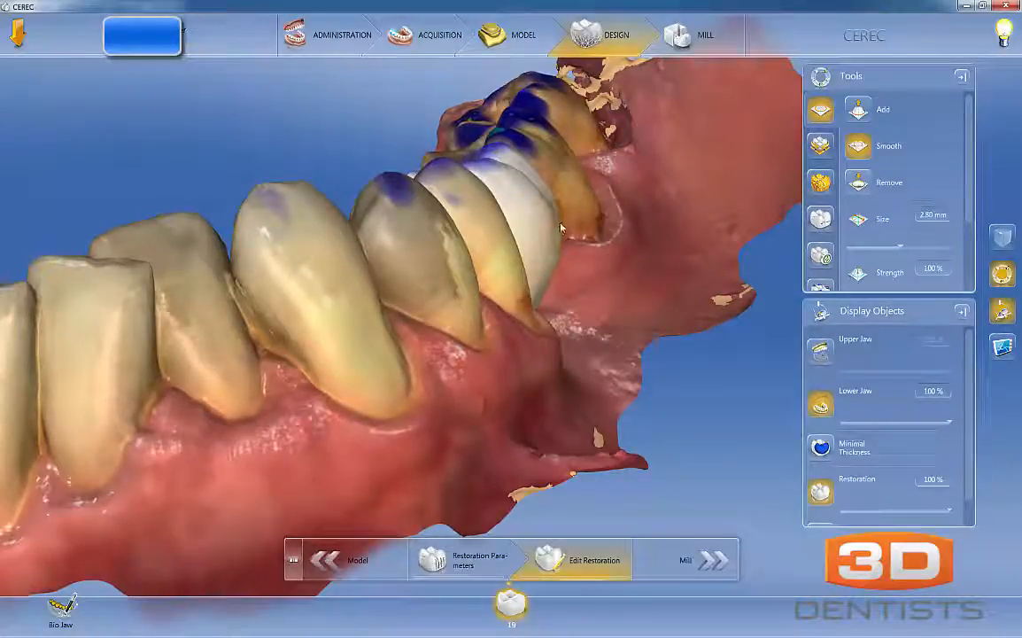
scroll(551, 225, "up", 4)
left_click_drag(575, 294, 540, 233)
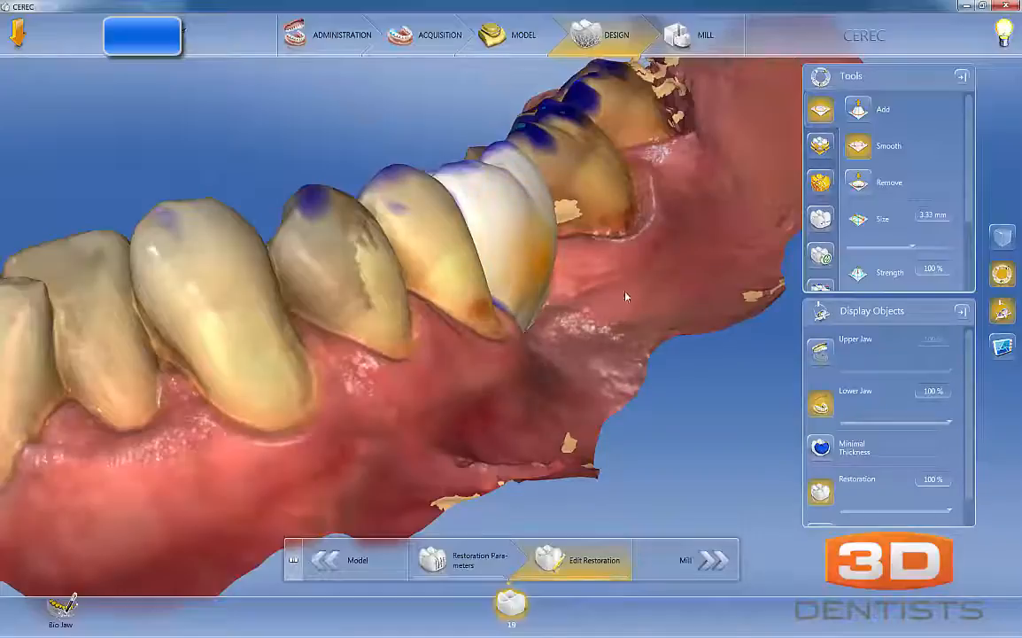
right_click_drag(547, 285, 507, 317)
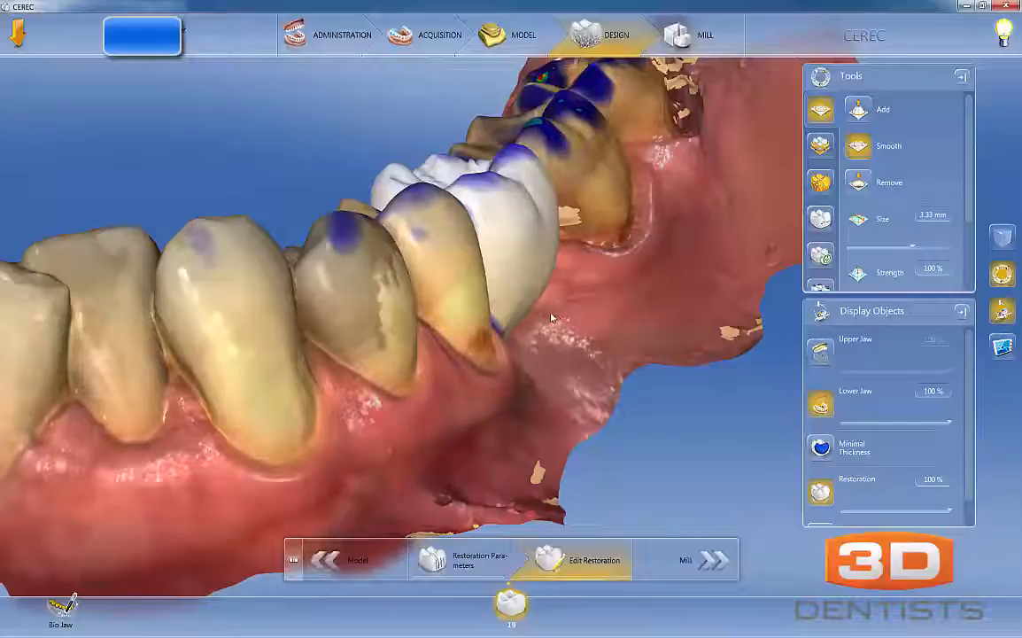
right_click_drag(588, 306, 563, 279)
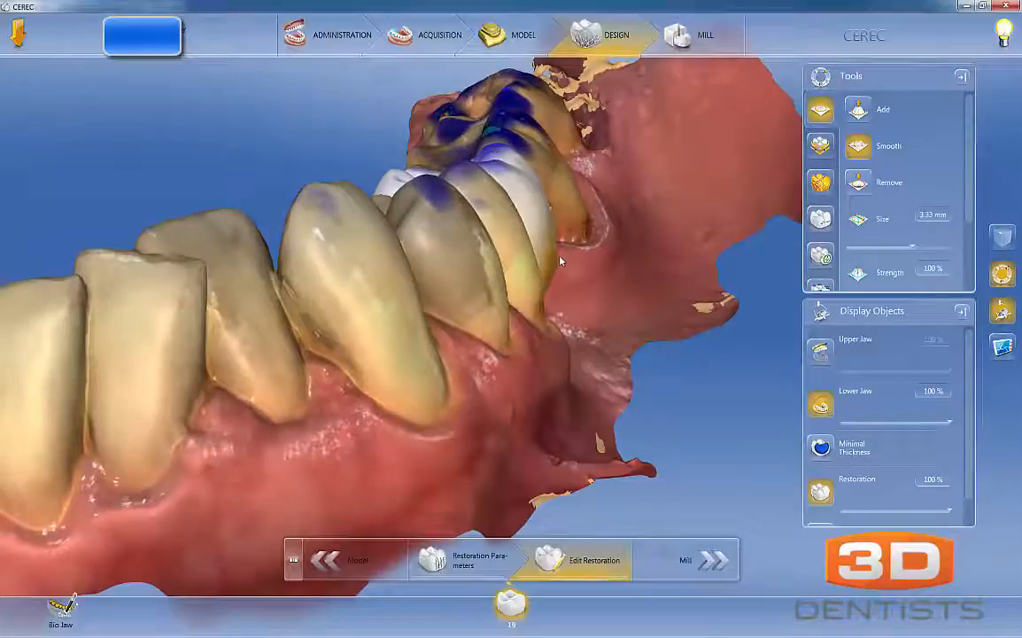
left_click_drag(595, 313, 530, 248)
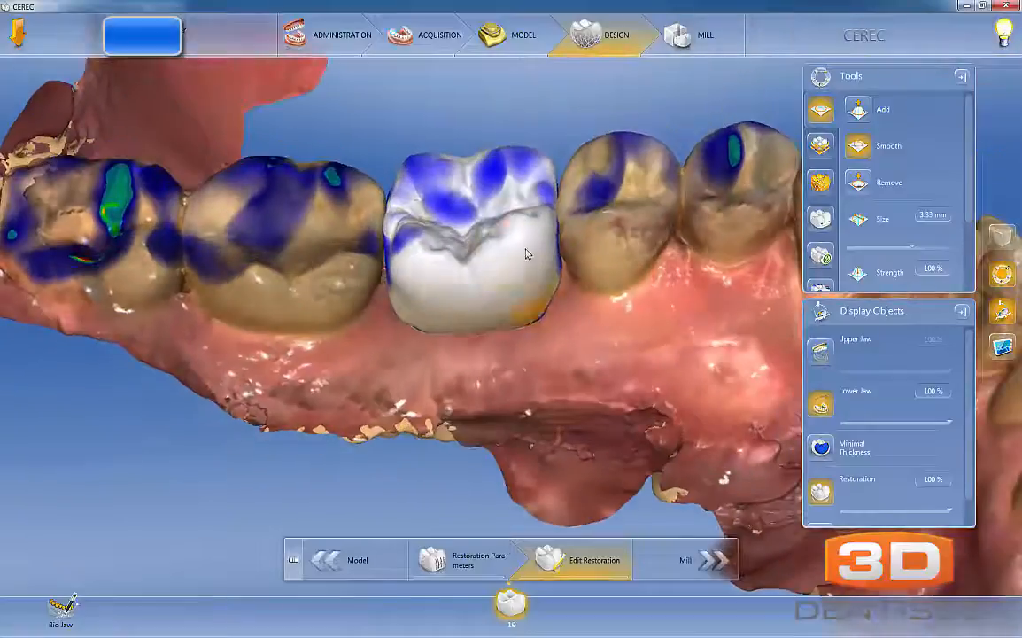
left_click_drag(556, 296, 394, 309)
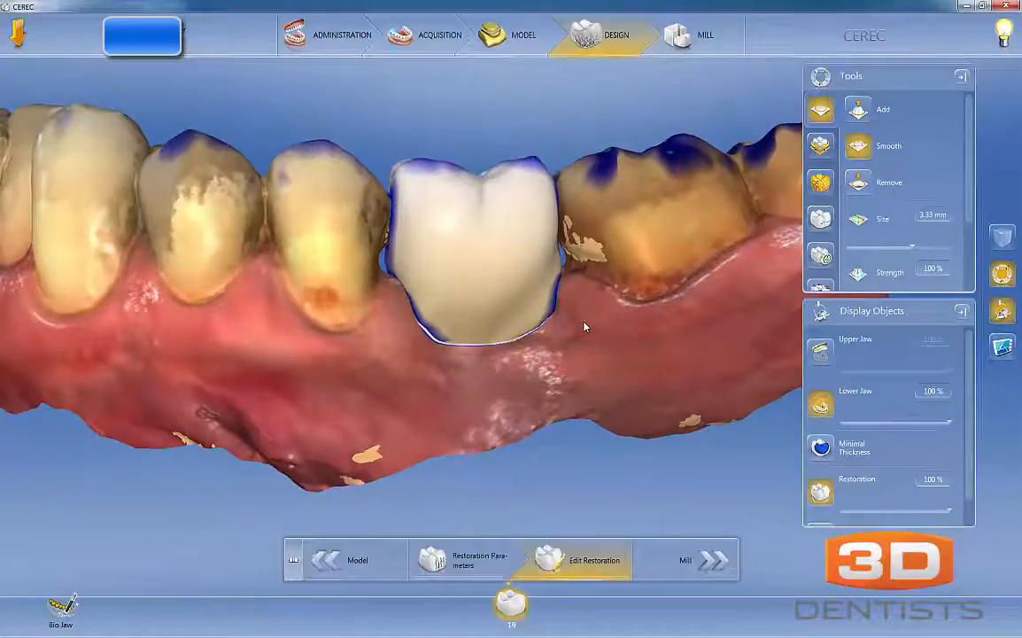
left_click_drag(495, 370, 480, 353)
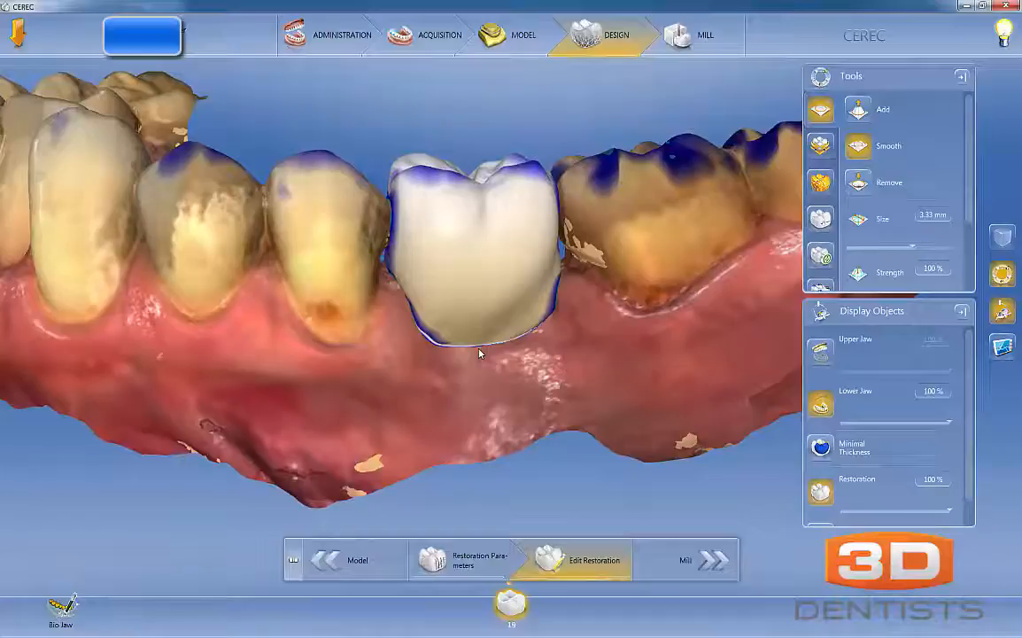